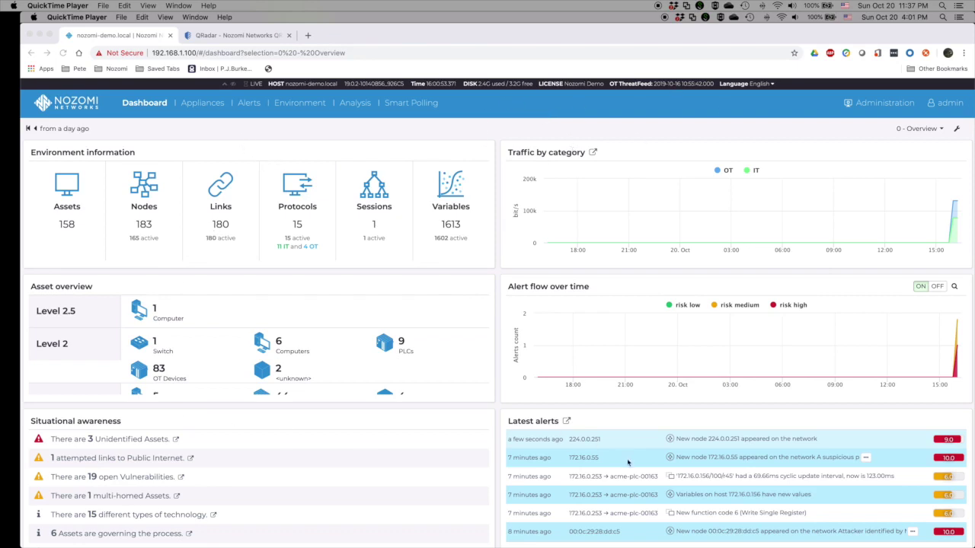
- Pass through the Environment asset view to the Network view's 183-entry Nodes table
{"action": "left_click", "coordinate": [305, 105]}
{"action": "left_click", "coordinate": [293, 130]}
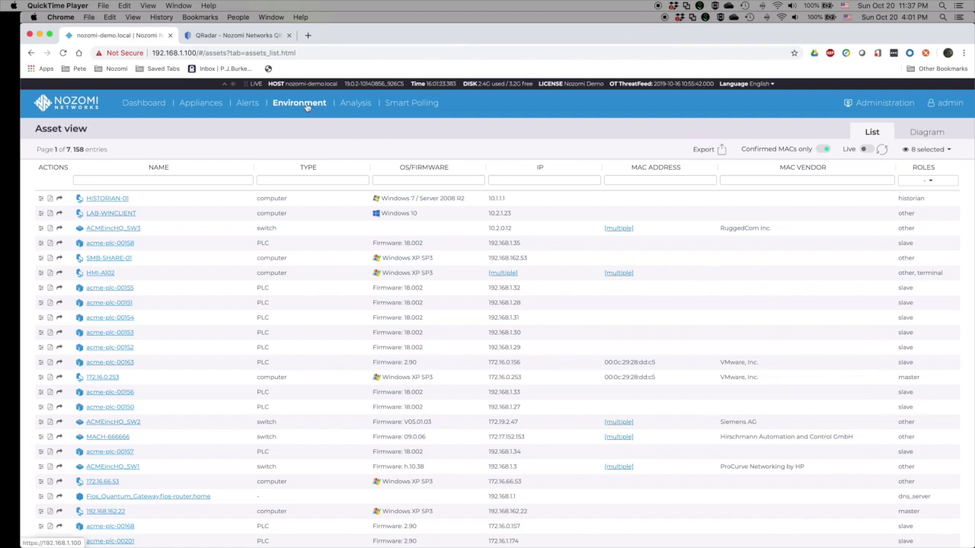
{"action": "left_click", "coordinate": [303, 144]}
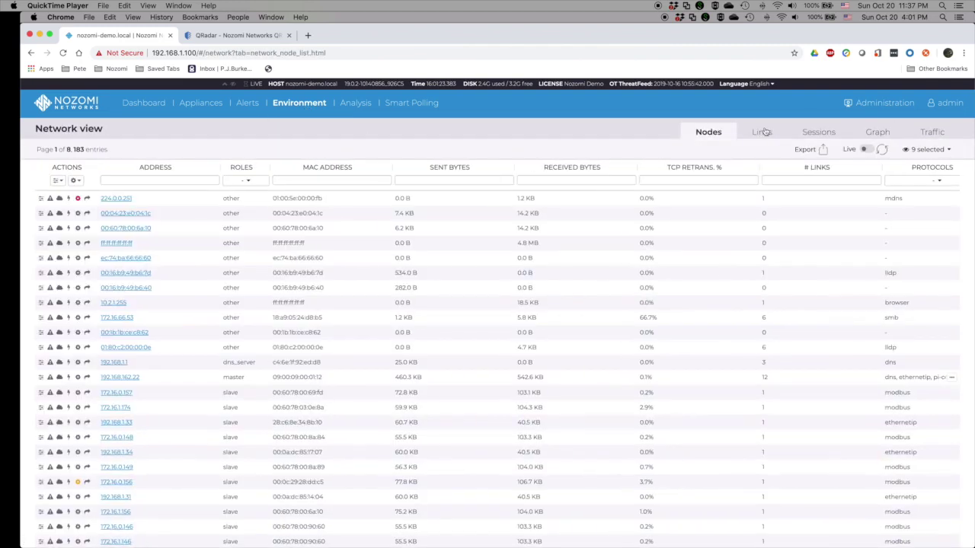
- Show the network graph zoomed in with clusters centred, and check the node colour legend
{"action": "left_click", "coordinate": [875, 132]}
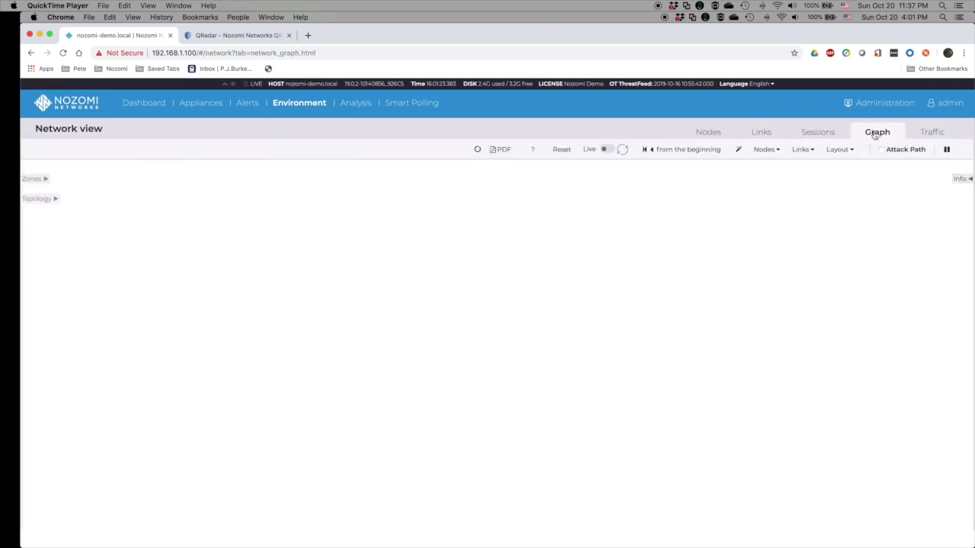
{"action": "scroll", "coordinate": [621, 366], "scroll_direction": "up", "scroll_amount": 2}
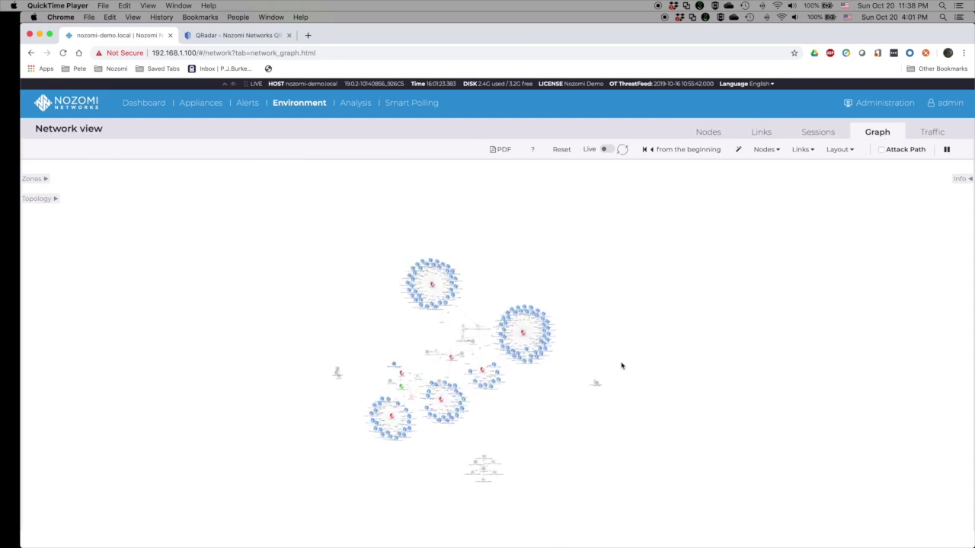
{"action": "scroll", "coordinate": [621, 365], "scroll_direction": "up", "scroll_amount": 2}
{"action": "scroll", "coordinate": [621, 366], "scroll_direction": "up", "scroll_amount": 2}
{"action": "scroll", "coordinate": [621, 365], "scroll_direction": "up", "scroll_amount": 2}
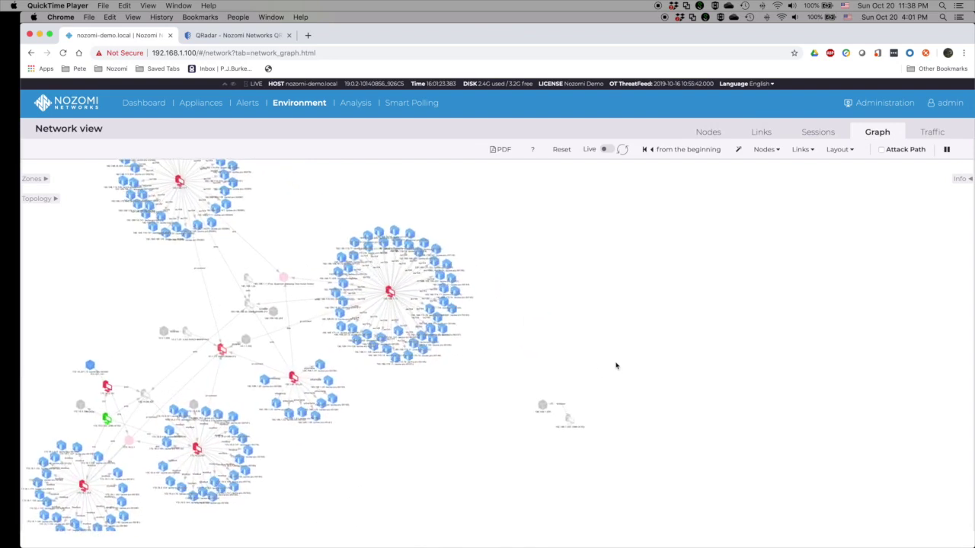
{"action": "left_click_drag", "start_coordinate": [416, 439], "coordinate": [633, 357]}
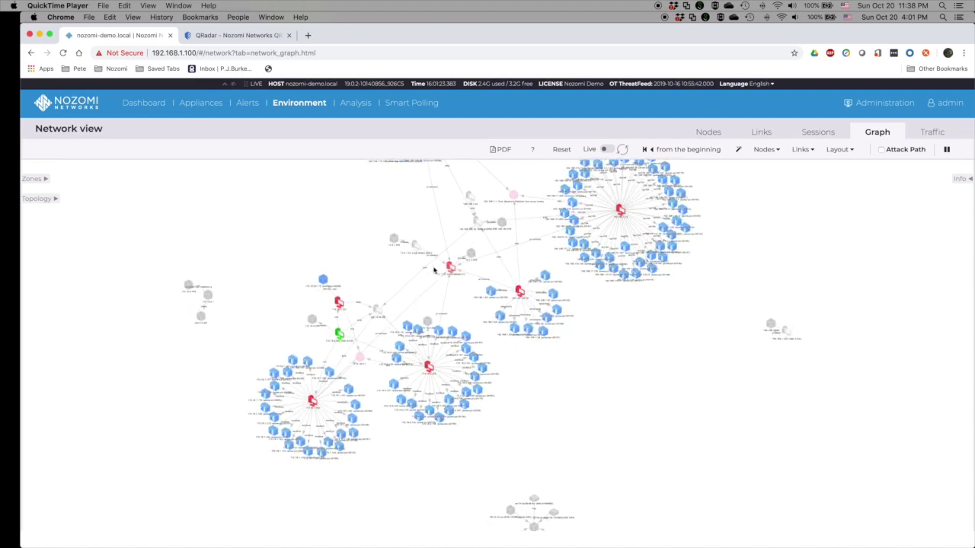
{"action": "scroll", "coordinate": [470, 329], "scroll_direction": "up", "scroll_amount": 3}
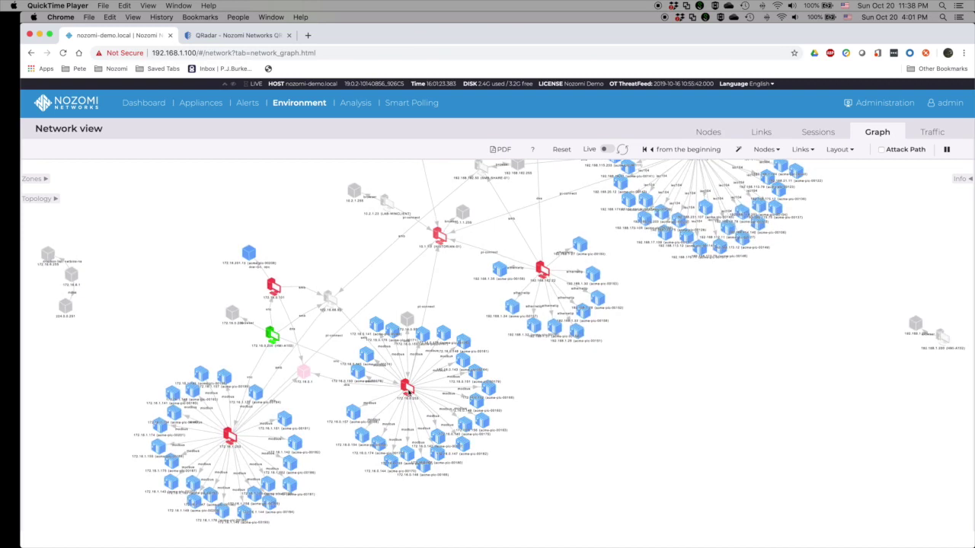
{"action": "left_click", "coordinate": [532, 149]}
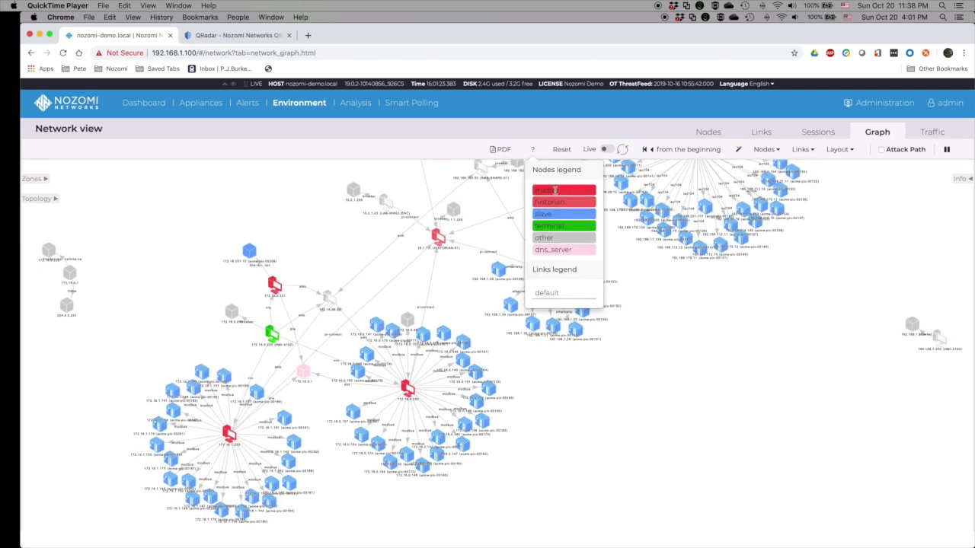
{"action": "left_click", "coordinate": [556, 419]}
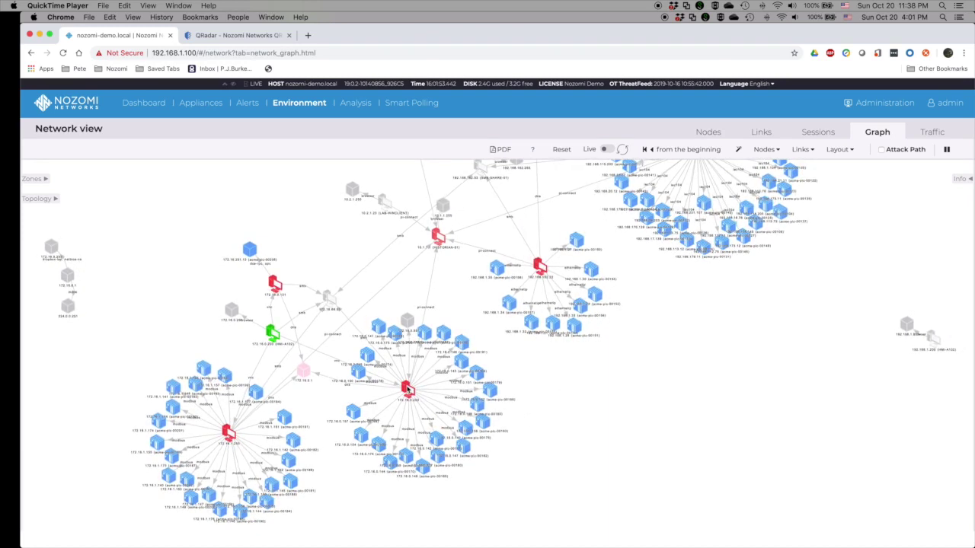
{"action": "double_click", "coordinate": [408, 388]}
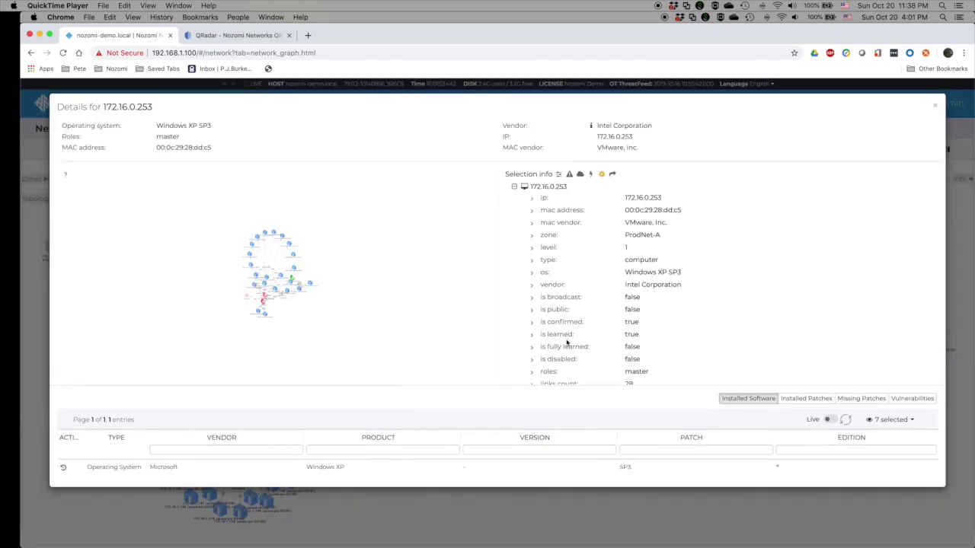
{"action": "scroll", "coordinate": [607, 289], "scroll_direction": "down", "scroll_amount": 3}
{"action": "scroll", "coordinate": [607, 289], "scroll_direction": "down", "scroll_amount": 2}
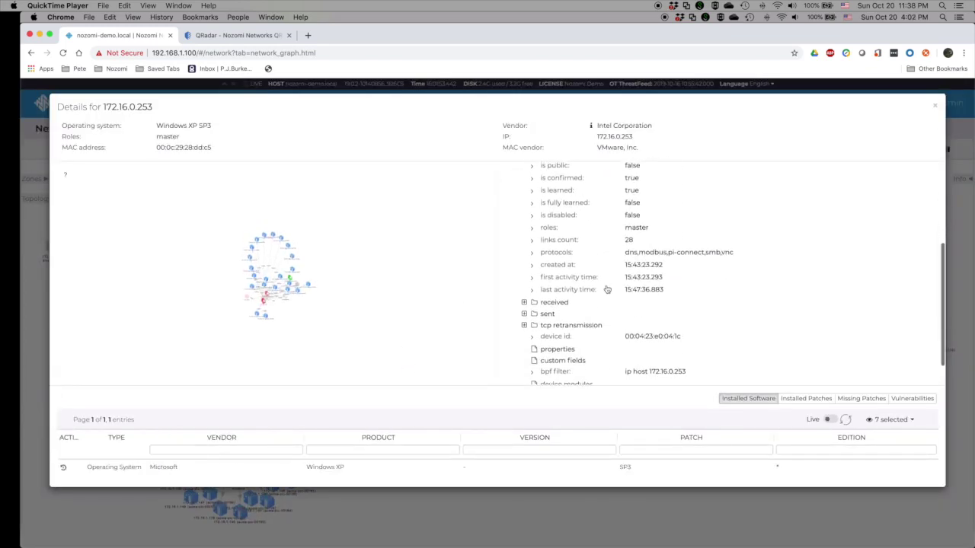
{"action": "scroll", "coordinate": [674, 256], "scroll_direction": "up", "scroll_amount": 5}
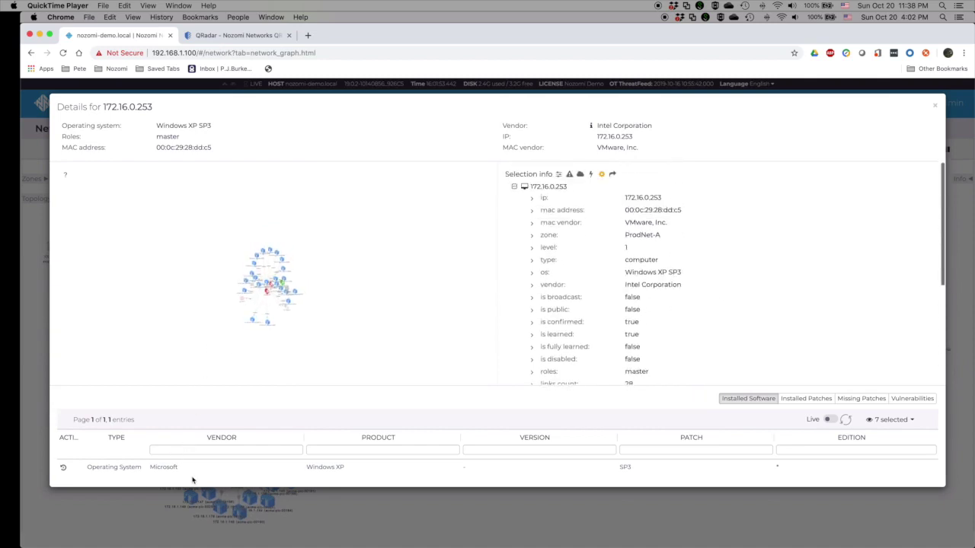
{"action": "left_click", "coordinate": [913, 398]}
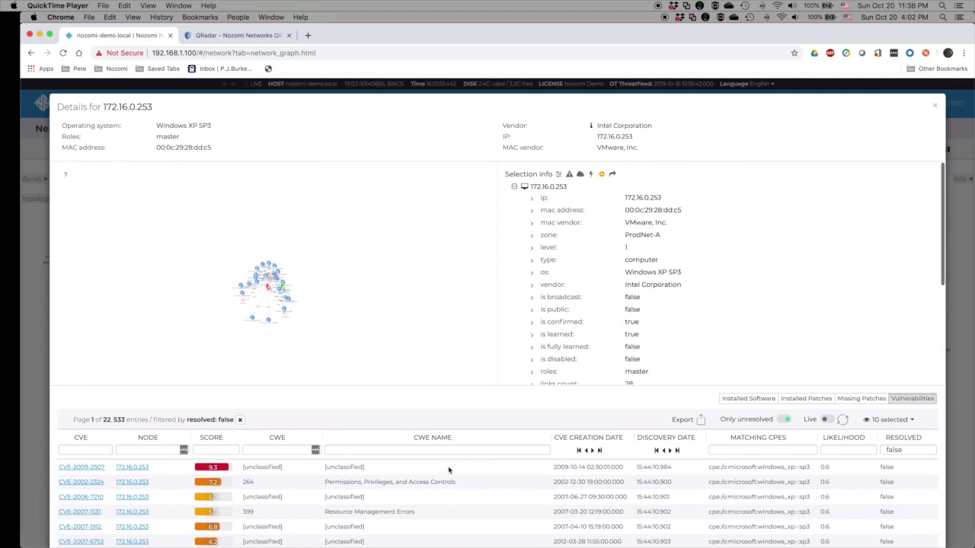
{"action": "left_click", "coordinate": [936, 107]}
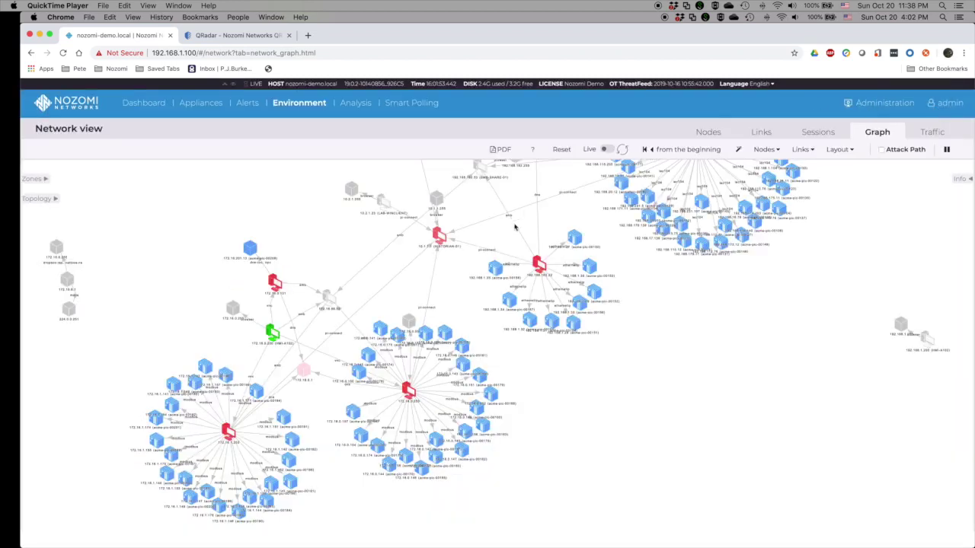
{"action": "double_click", "coordinate": [467, 452]}
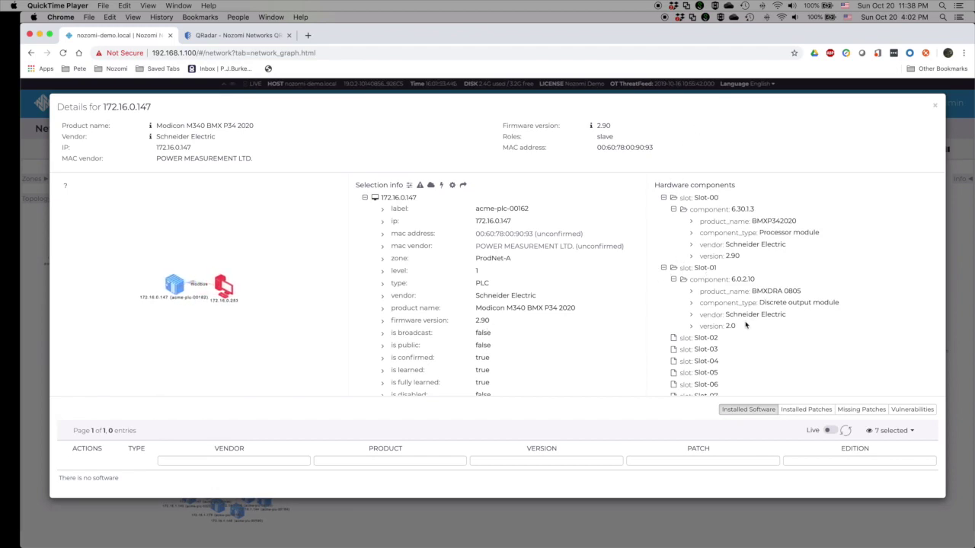
{"action": "scroll", "coordinate": [762, 305], "scroll_direction": "down", "scroll_amount": 2}
{"action": "scroll", "coordinate": [750, 316], "scroll_direction": "down", "scroll_amount": 2}
{"action": "scroll", "coordinate": [745, 323], "scroll_direction": "up", "scroll_amount": 5}
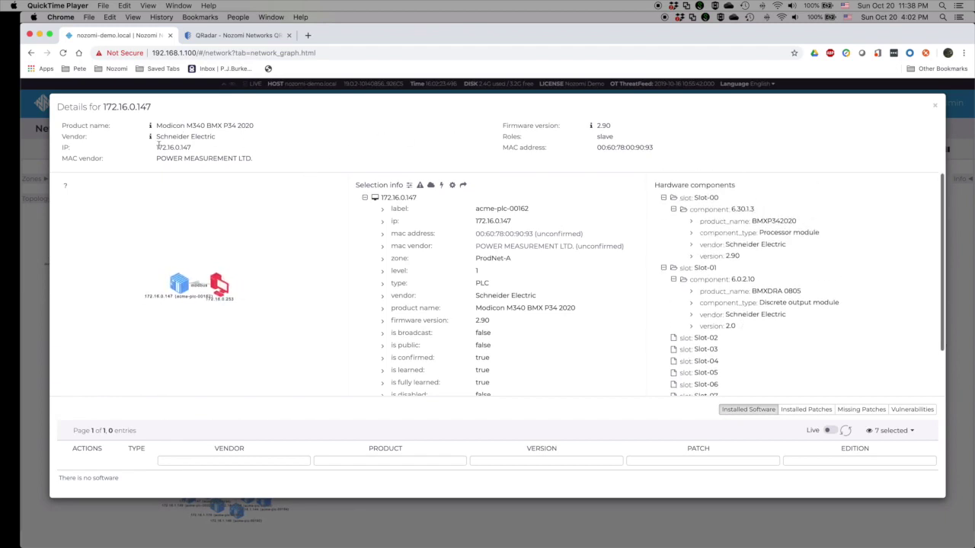
{"action": "left_click", "coordinate": [913, 411]}
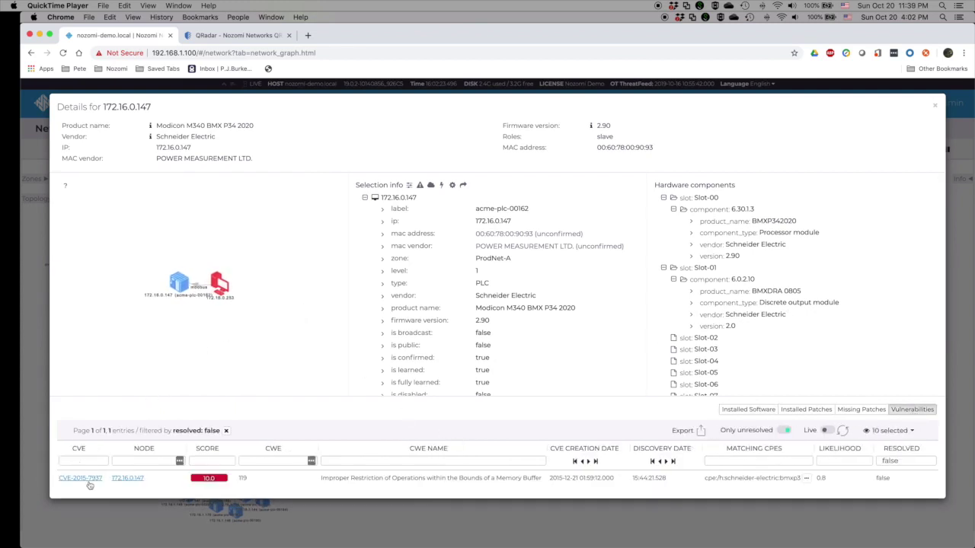
{"action": "left_click", "coordinate": [935, 107]}
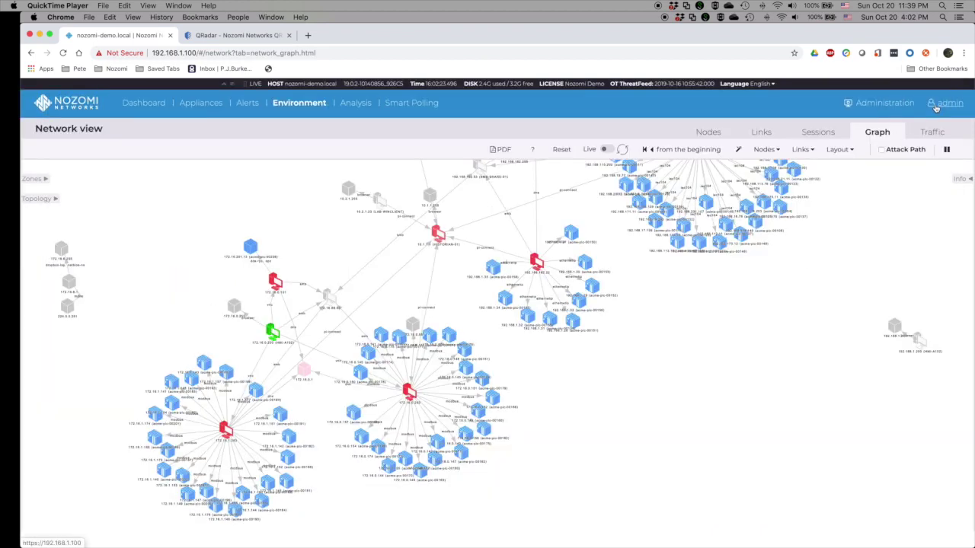
{"action": "mouse_move", "coordinate": [299, 103]}
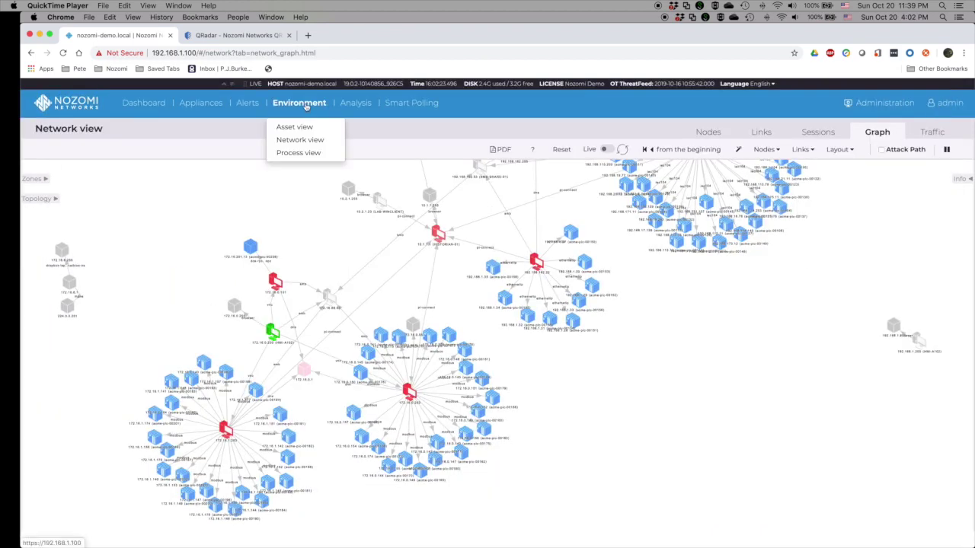
- Review variable r27 on 172.16.0.149, then list all 1,613 Modbus process variables
{"action": "left_click", "coordinate": [294, 152]}
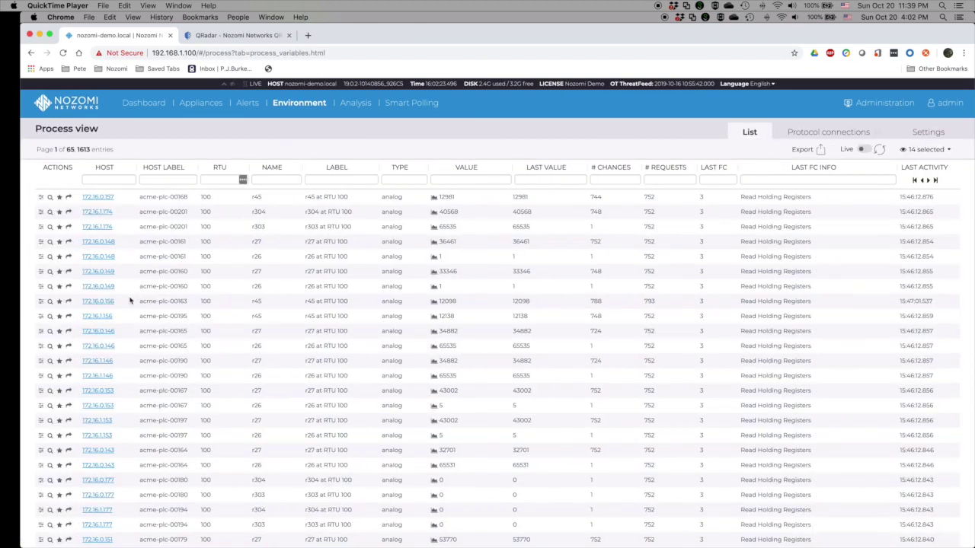
{"action": "left_click", "coordinate": [49, 272]}
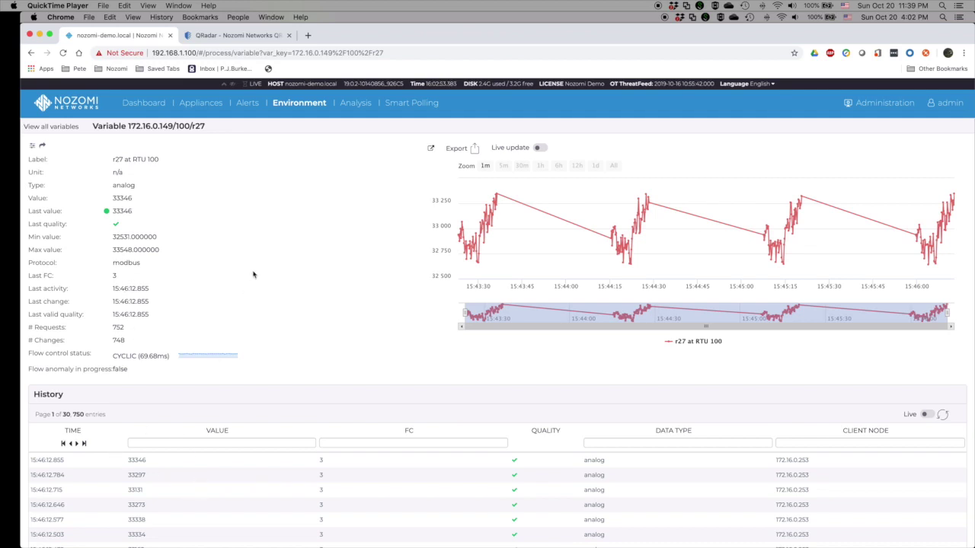
{"action": "left_click", "coordinate": [52, 127]}
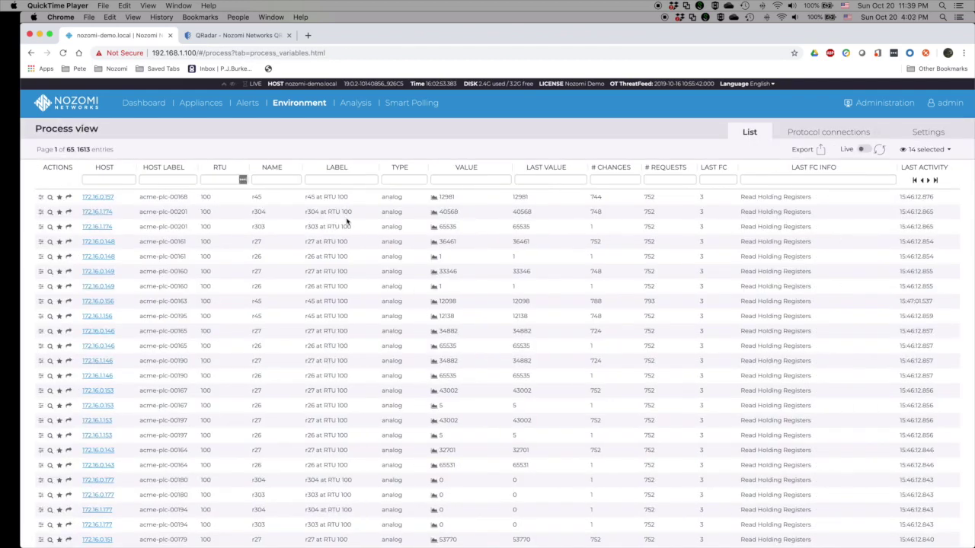
- Review vulnerabilities by asset, individually and as Stats charts, then show the alerts list
{"action": "left_click", "coordinate": [365, 105]}
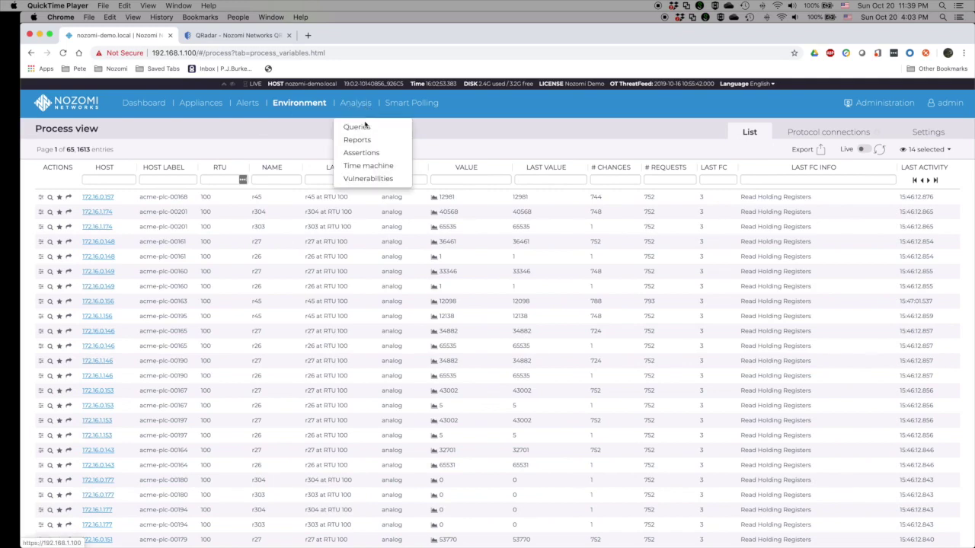
{"action": "left_click", "coordinate": [357, 179]}
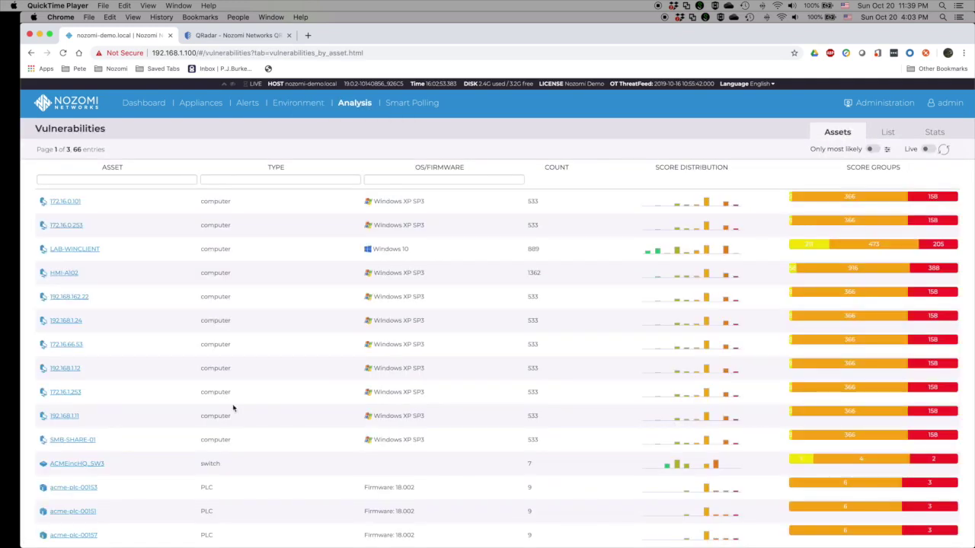
{"action": "left_click", "coordinate": [889, 134]}
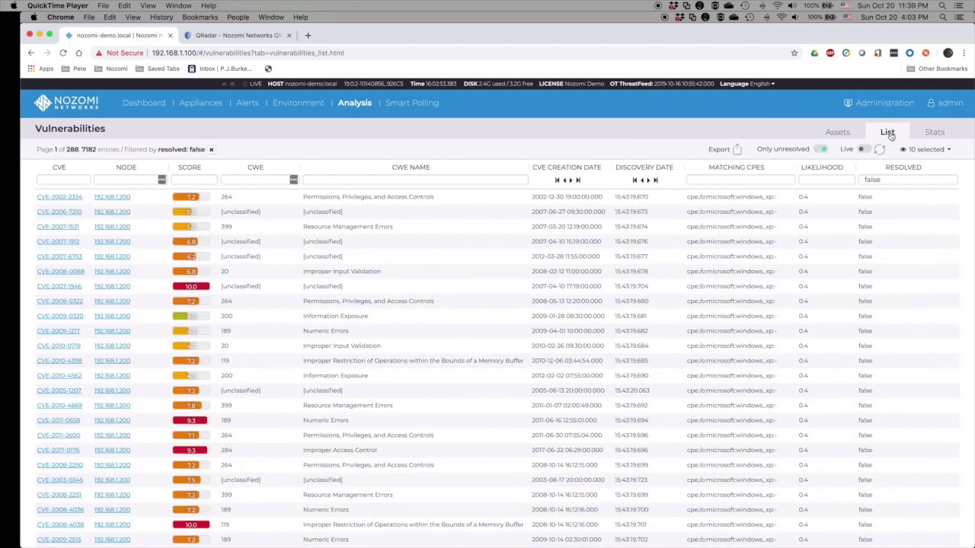
{"action": "left_click", "coordinate": [938, 133]}
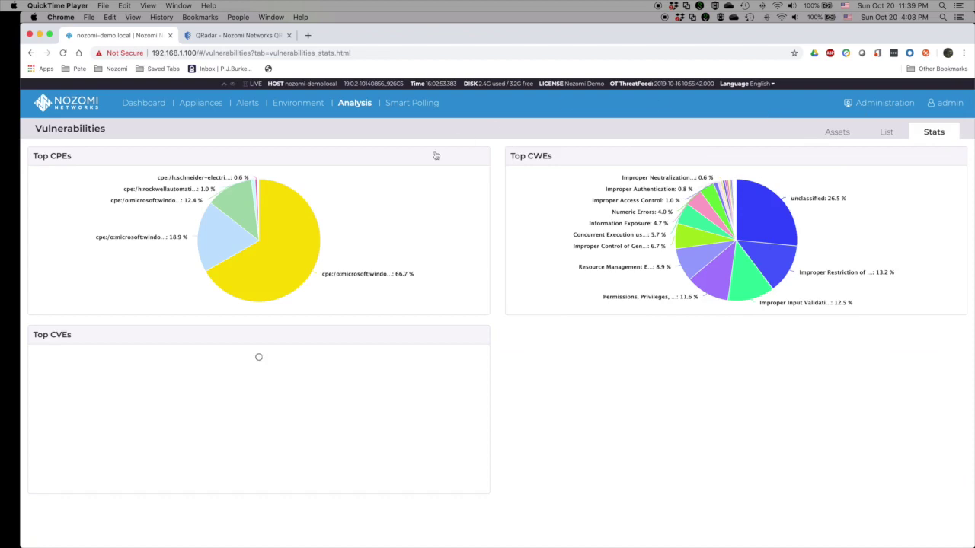
{"action": "left_click", "coordinate": [247, 104]}
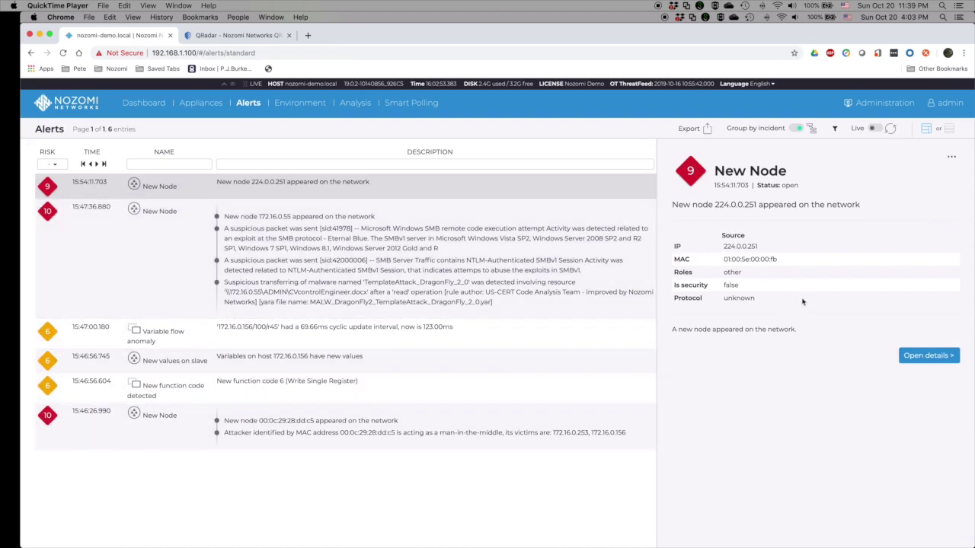
- Inspect the risk 10 New Node incident for 172.16.0.55, highlighting its MALWARE-DETECTED type
{"action": "left_click", "coordinate": [645, 271]}
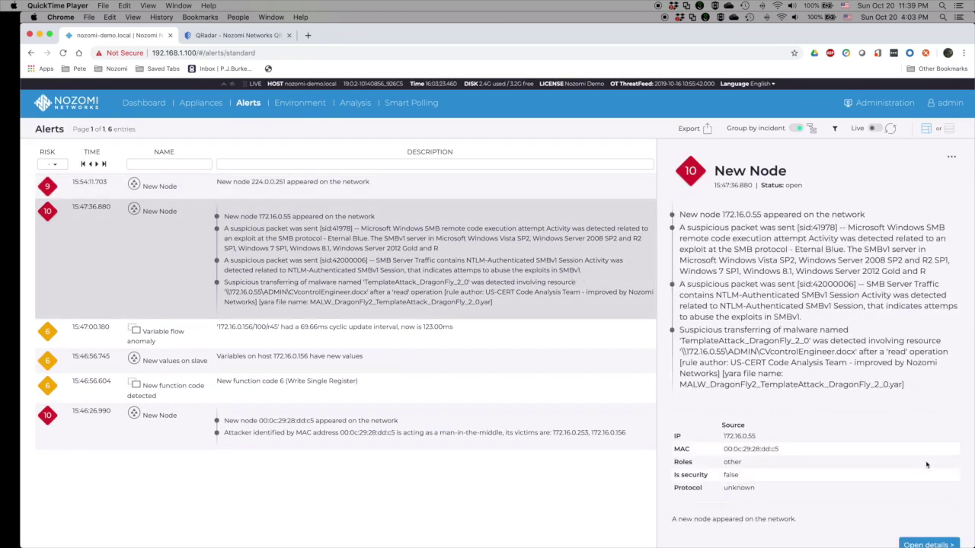
{"action": "left_click", "coordinate": [927, 545]}
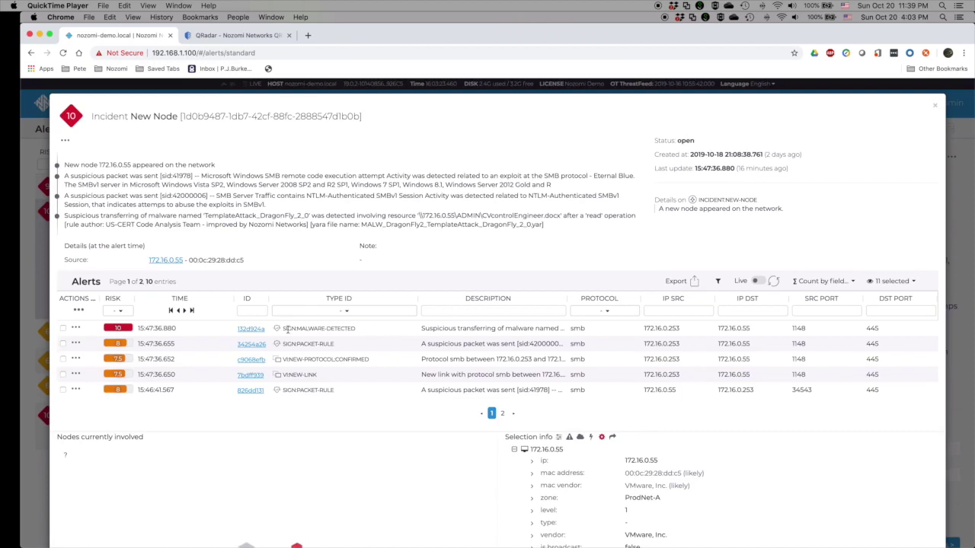
{"action": "left_click_drag", "start_coordinate": [287, 329], "coordinate": [356, 329]}
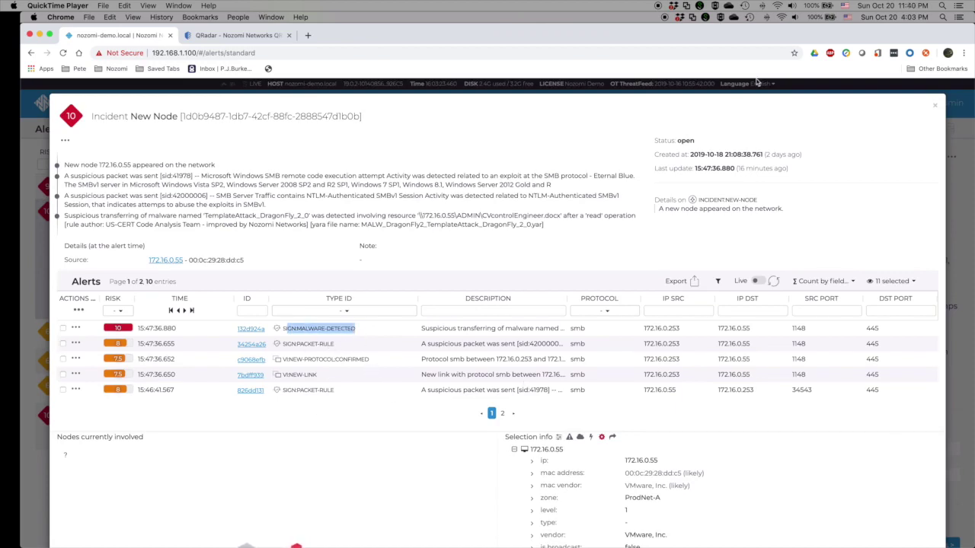
{"action": "left_click", "coordinate": [934, 105]}
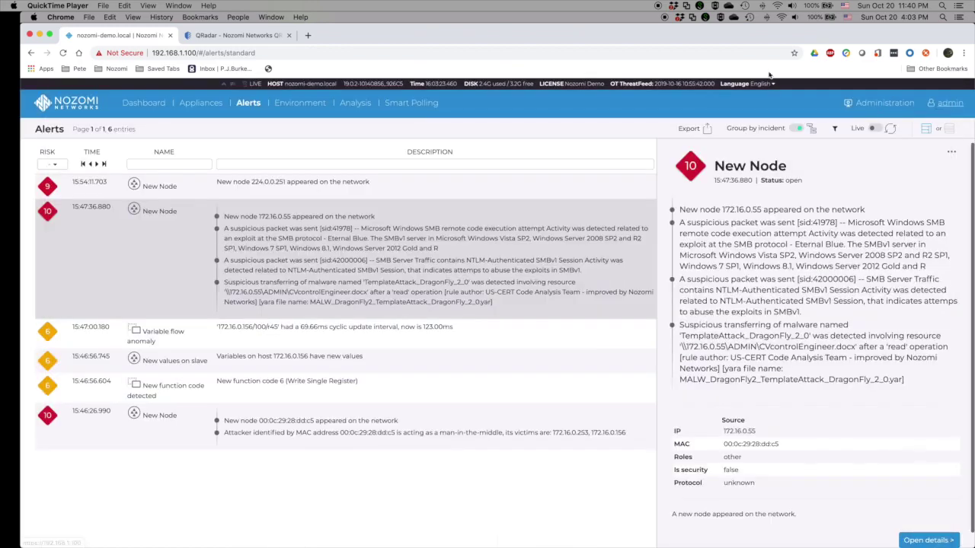
- Expand the Malware detected event summary in QRadar's Nozomi app and compare with Guardian
{"action": "left_click", "coordinate": [237, 36]}
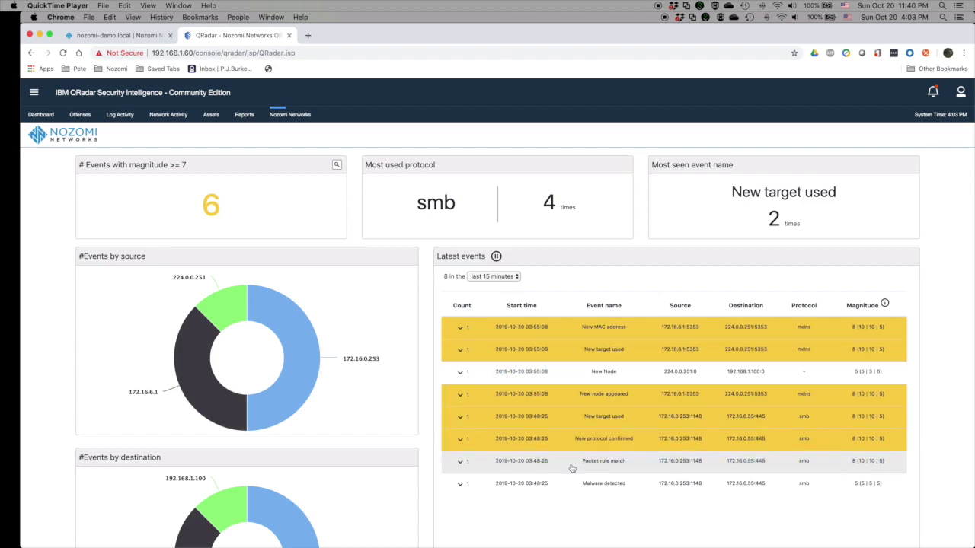
{"action": "left_click", "coordinate": [461, 485]}
{"action": "scroll", "coordinate": [639, 486], "scroll_direction": "down", "scroll_amount": 3}
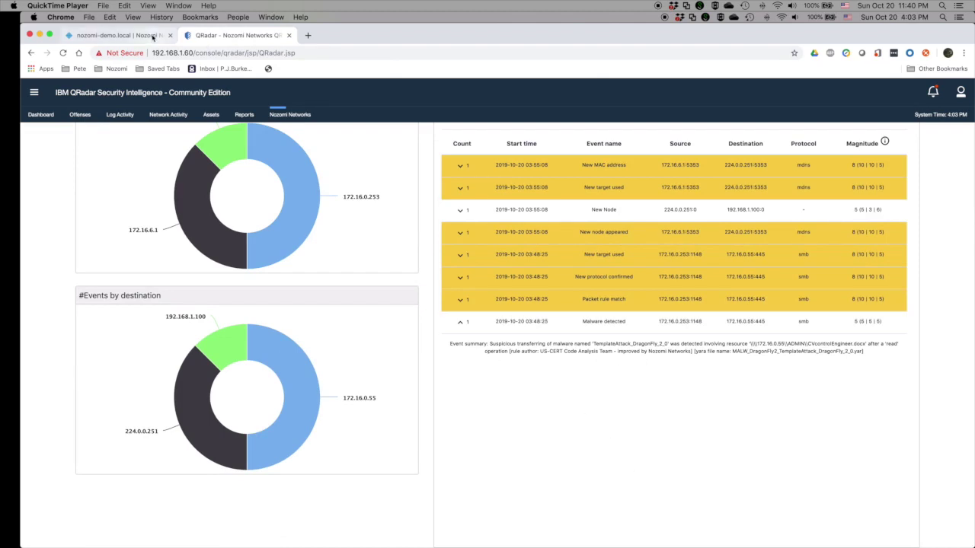
{"action": "left_click", "coordinate": [152, 36]}
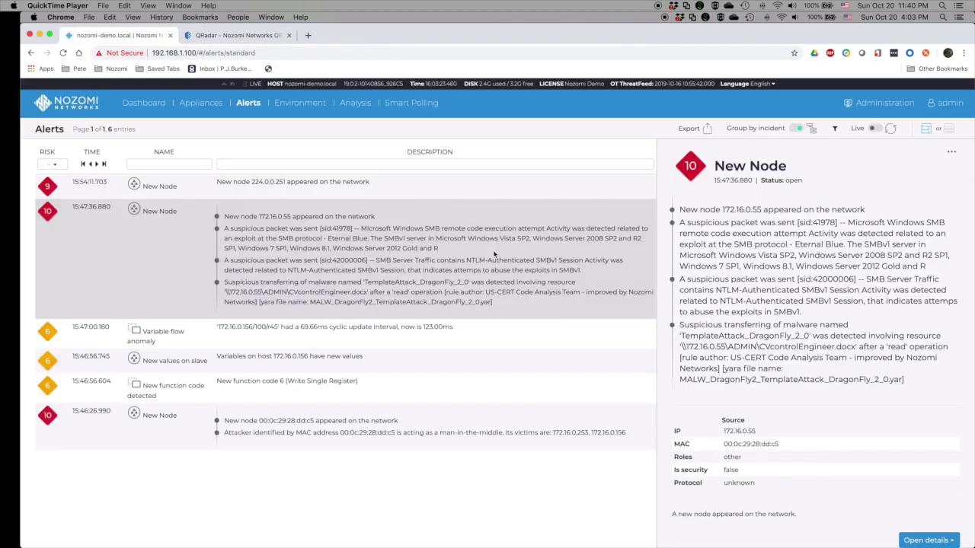
{"action": "left_click", "coordinate": [246, 38]}
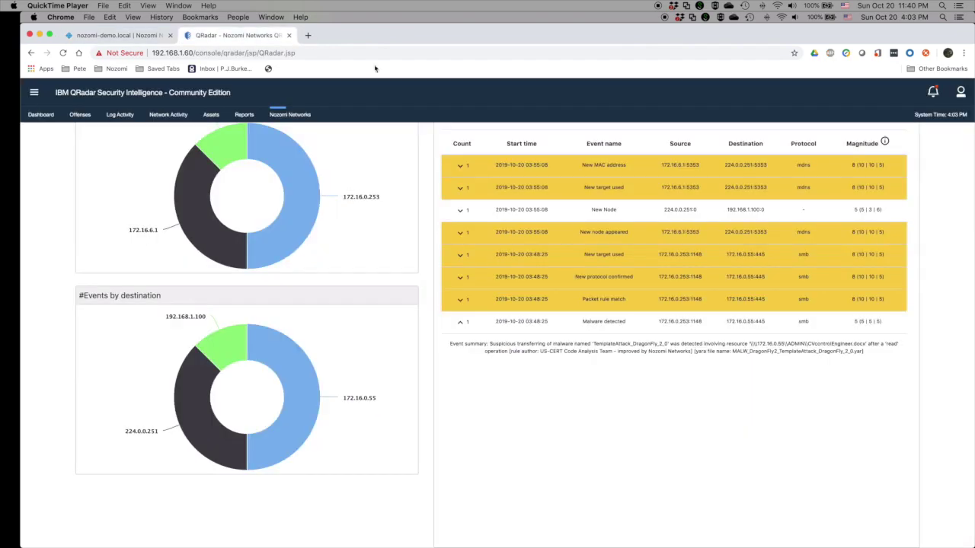
{"action": "scroll", "coordinate": [587, 383], "scroll_direction": "up", "scroll_amount": 3}
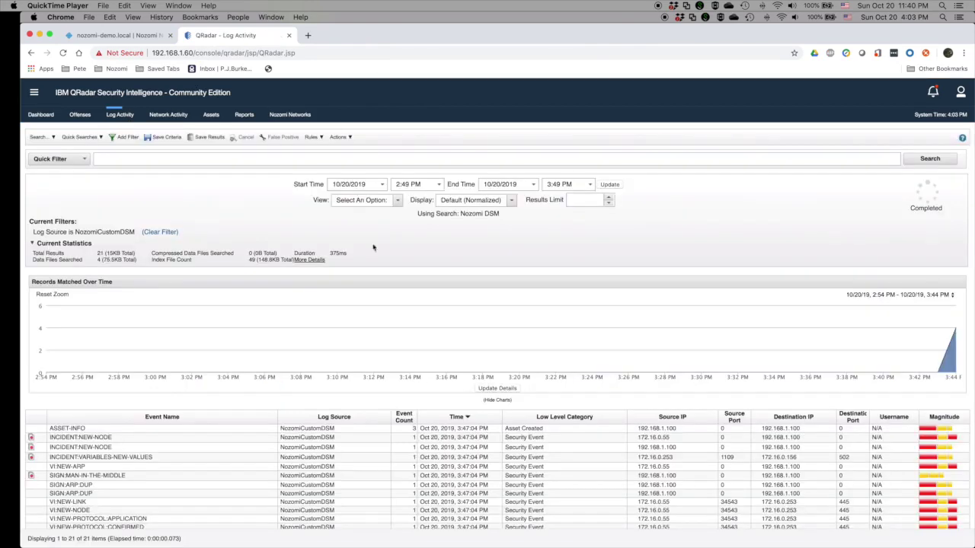
- Browse the 21 NozomiCustomDSM events in Log Activity and select an INCIDENT:NEW-NODE event
{"action": "scroll", "coordinate": [233, 474], "scroll_direction": "down", "scroll_amount": 3}
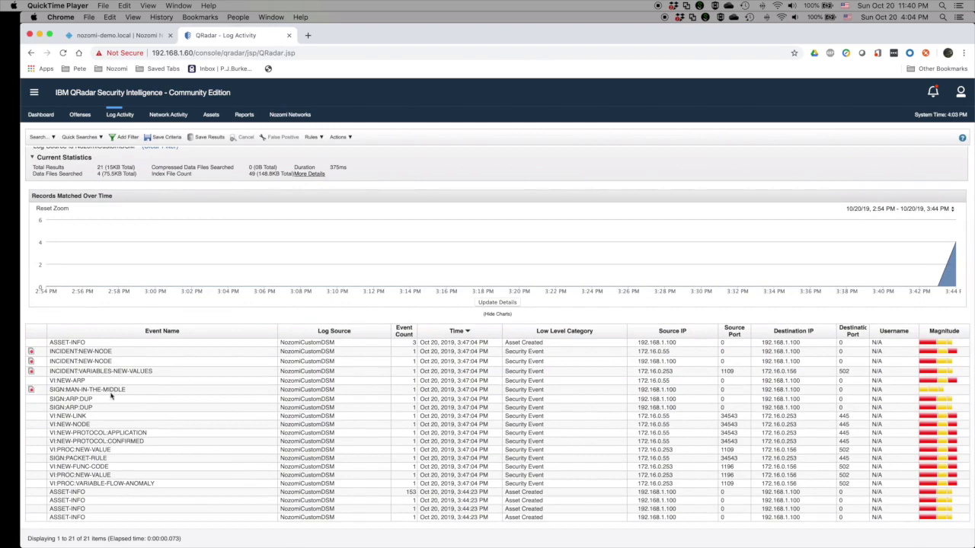
{"action": "scroll", "coordinate": [340, 484], "scroll_direction": "up", "scroll_amount": 3}
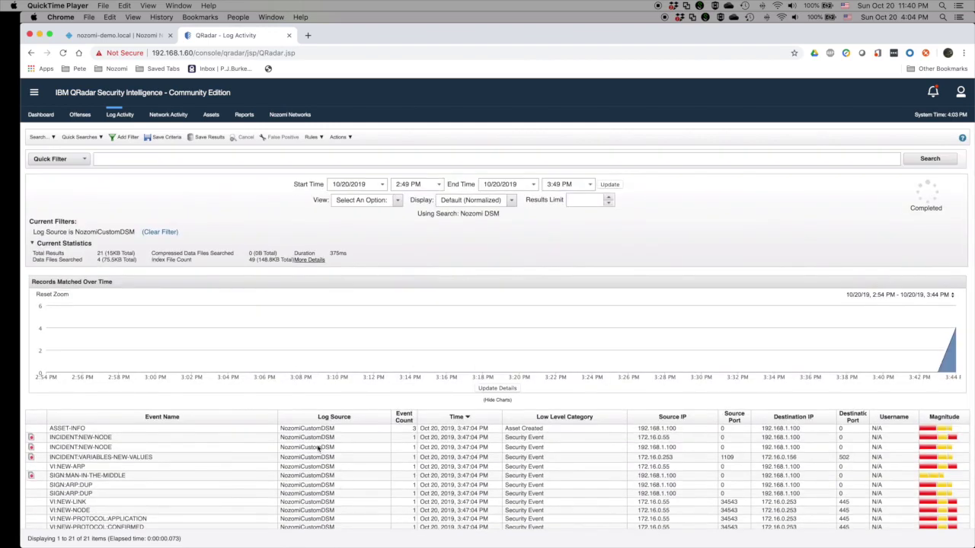
{"action": "left_click", "coordinate": [319, 449]}
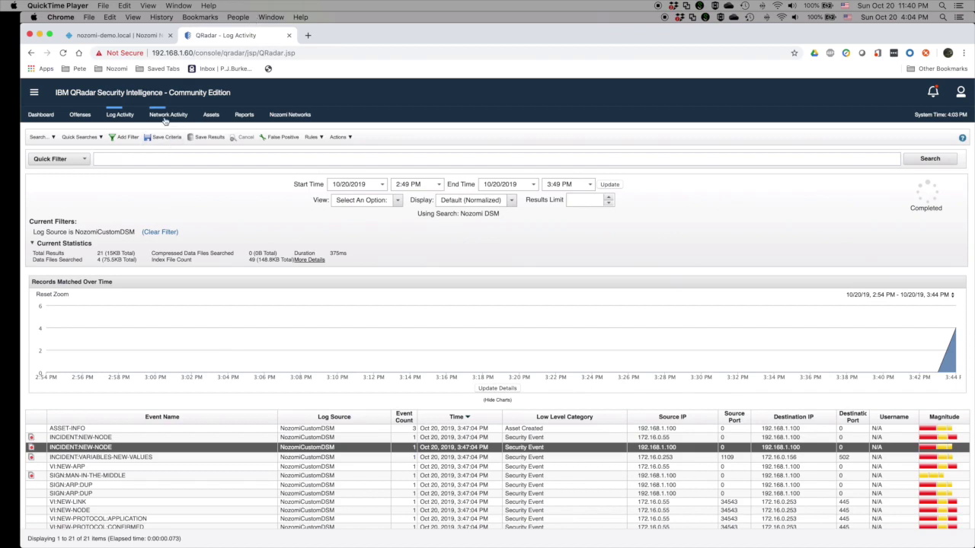
{"action": "left_click", "coordinate": [80, 114]}
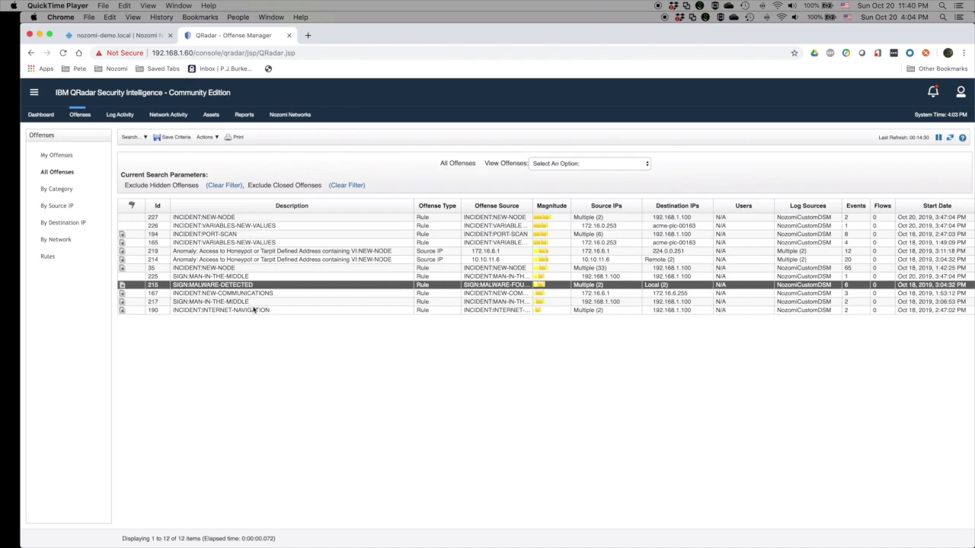
- Select the SIGN:MAN-IN-THE-MIDDLE offense 225 among the Nozomi offenses
{"action": "left_click", "coordinate": [233, 277]}
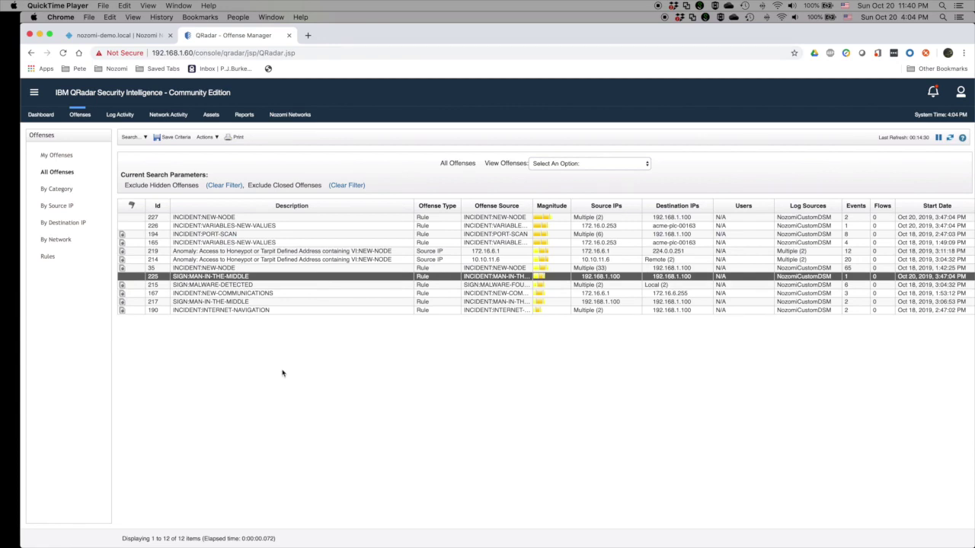
{"action": "left_click", "coordinate": [41, 115]}
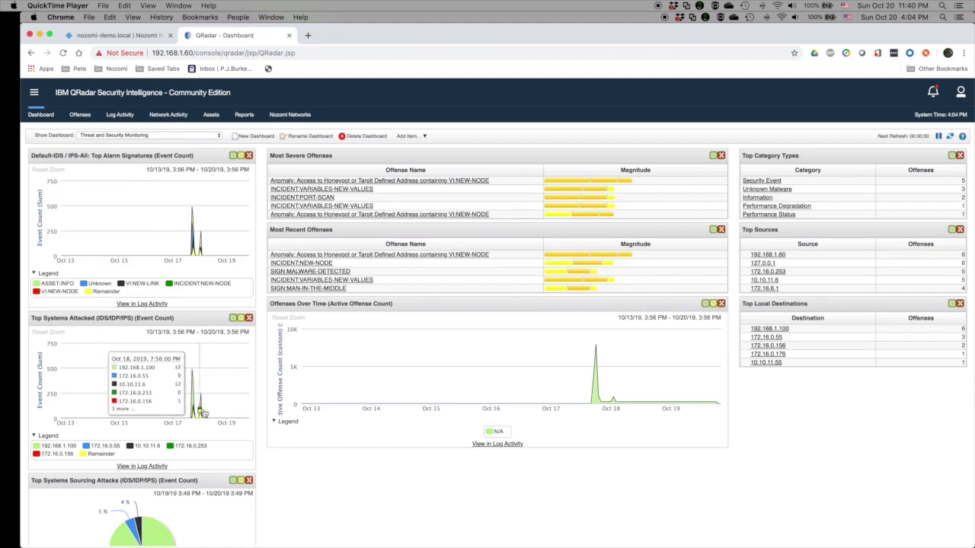
{"action": "mouse_move", "coordinate": [599, 393]}
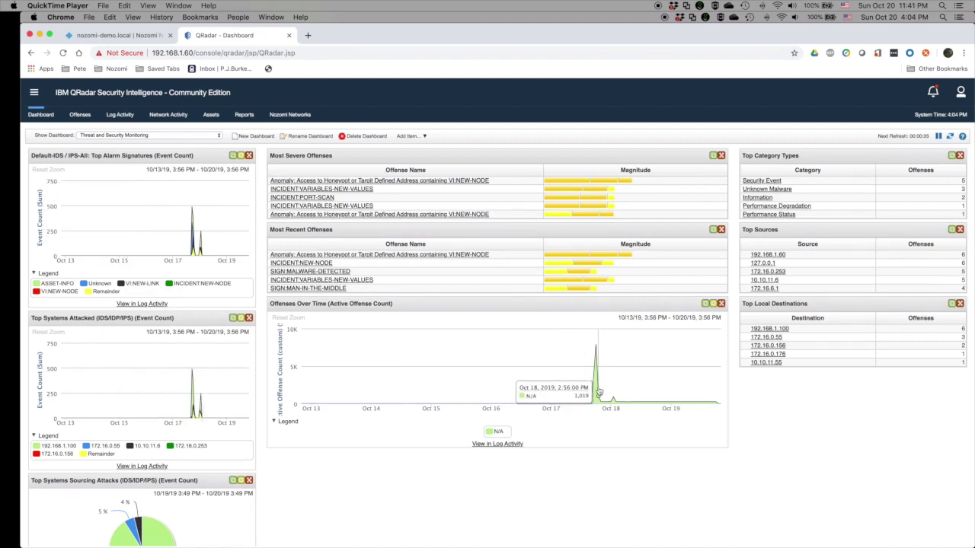
- Scroll through the Threat and Security Monitoring widgets, then load the Assets tab
{"action": "scroll", "coordinate": [251, 485], "scroll_direction": "down", "scroll_amount": 3}
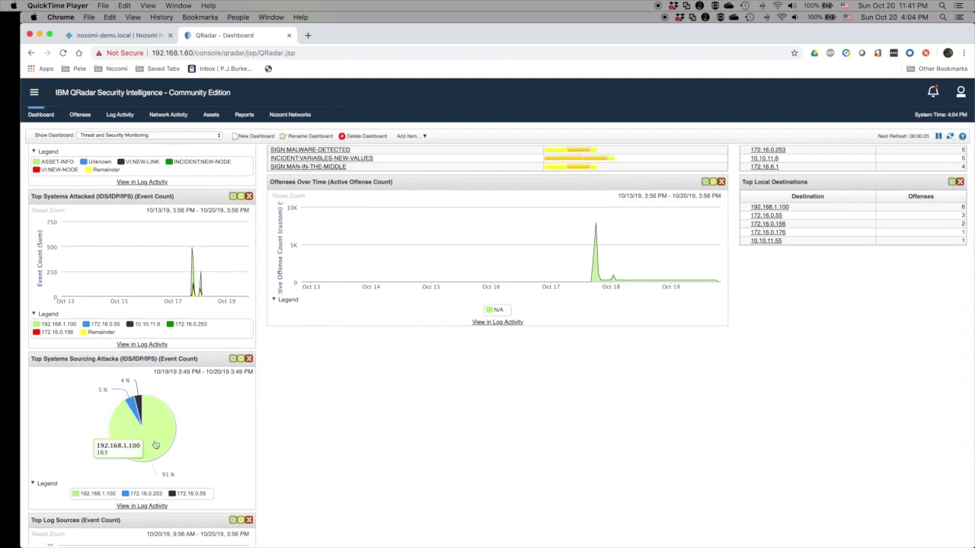
{"action": "scroll", "coordinate": [441, 445], "scroll_direction": "up", "scroll_amount": 3}
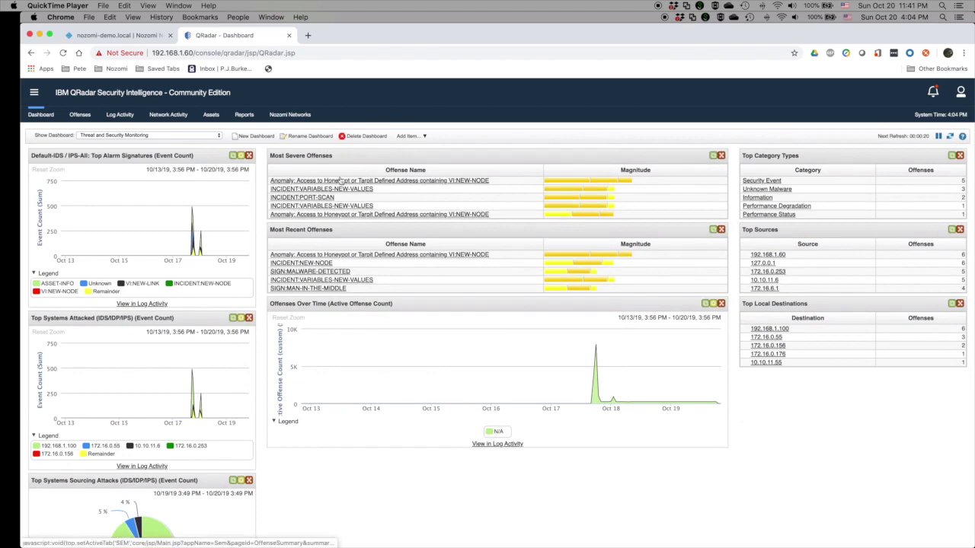
{"action": "left_click", "coordinate": [211, 116]}
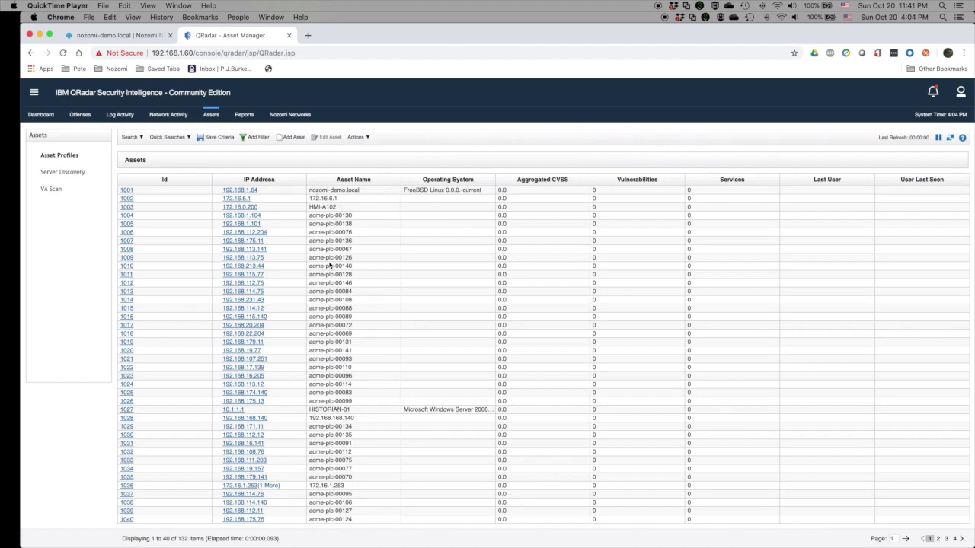
- Look through the 132 asset profiles, including acme-plc devices and HMI-A102
{"action": "scroll", "coordinate": [142, 445], "scroll_direction": "down", "scroll_amount": 1}
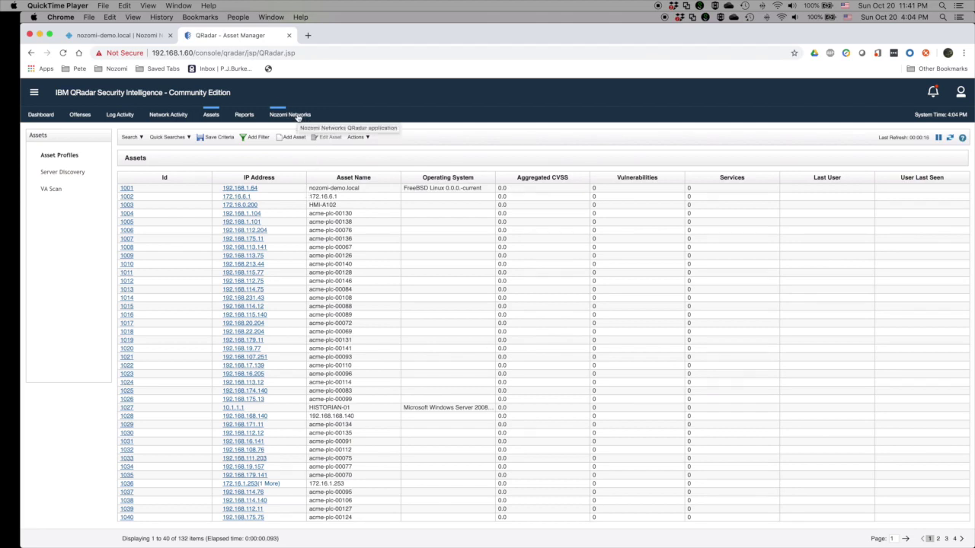
{"action": "left_click", "coordinate": [298, 117]}
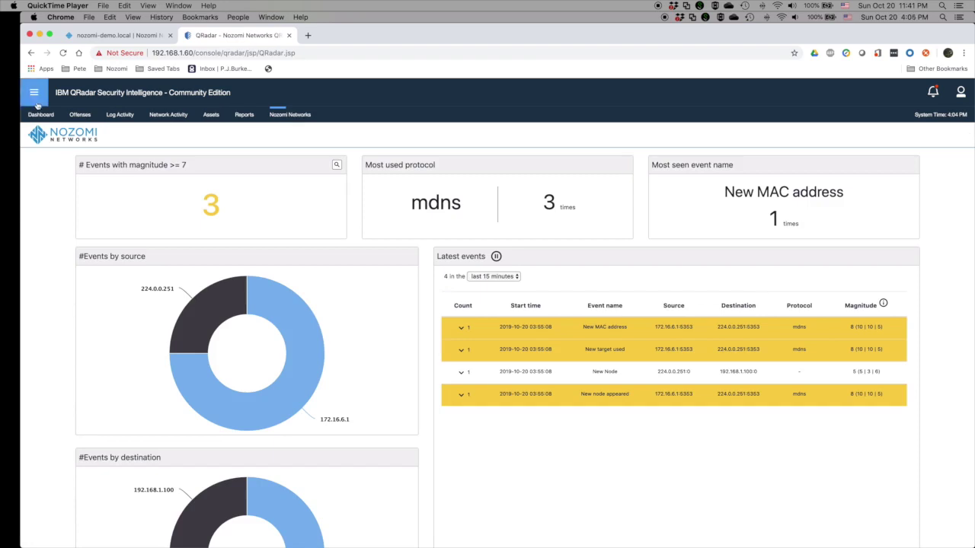
- Revisit the list of 12 Nozomi-derived offenses, then return to the Threat and Security Monitoring dashboard
{"action": "left_click", "coordinate": [86, 116]}
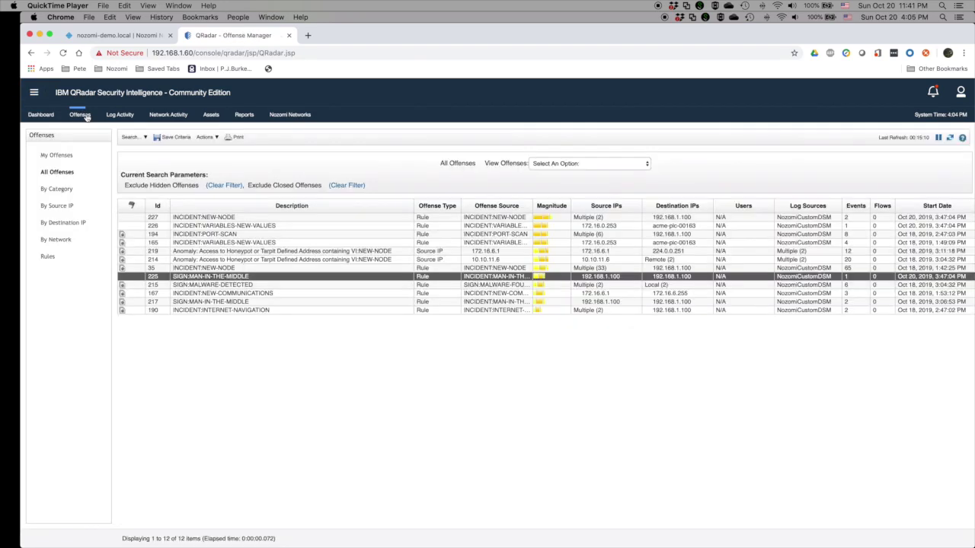
{"action": "left_click", "coordinate": [41, 115]}
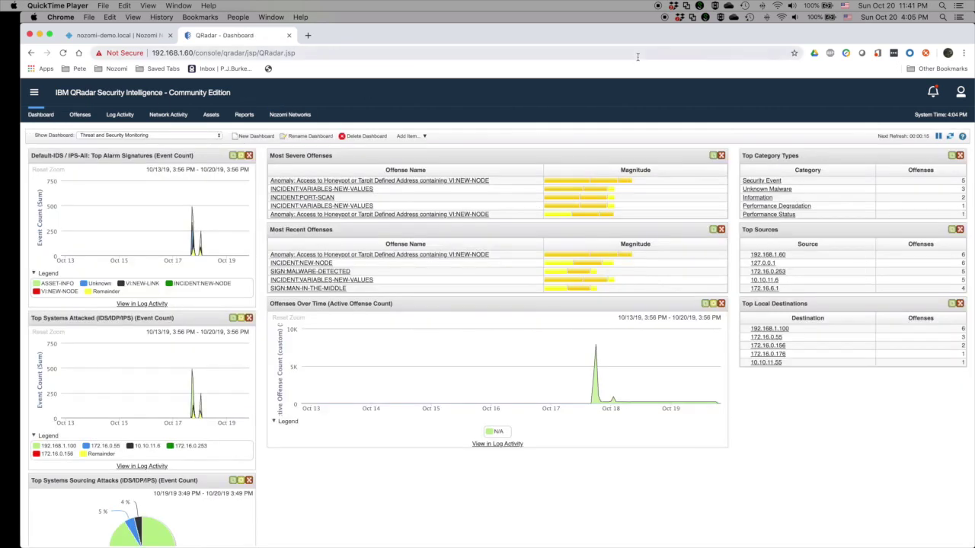
{"action": "left_click", "coordinate": [665, 17]}
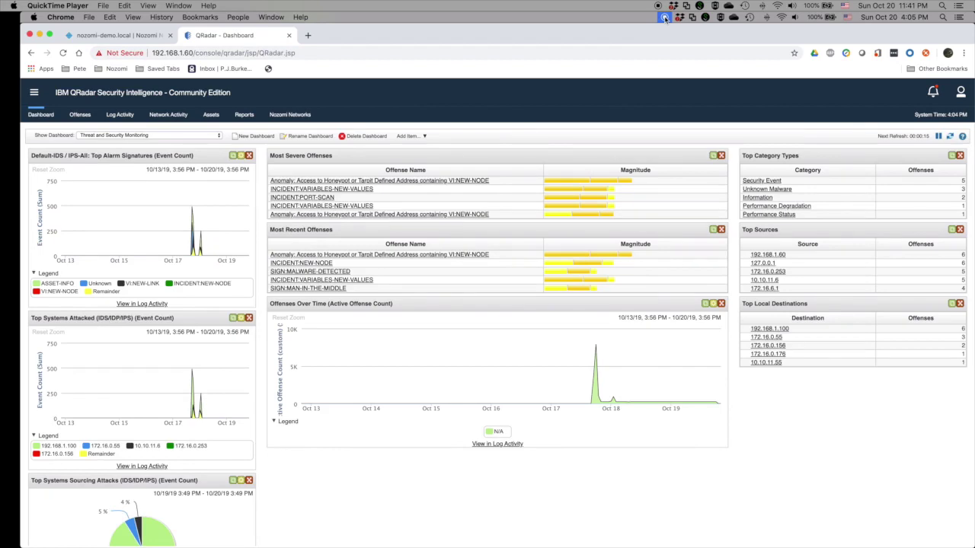